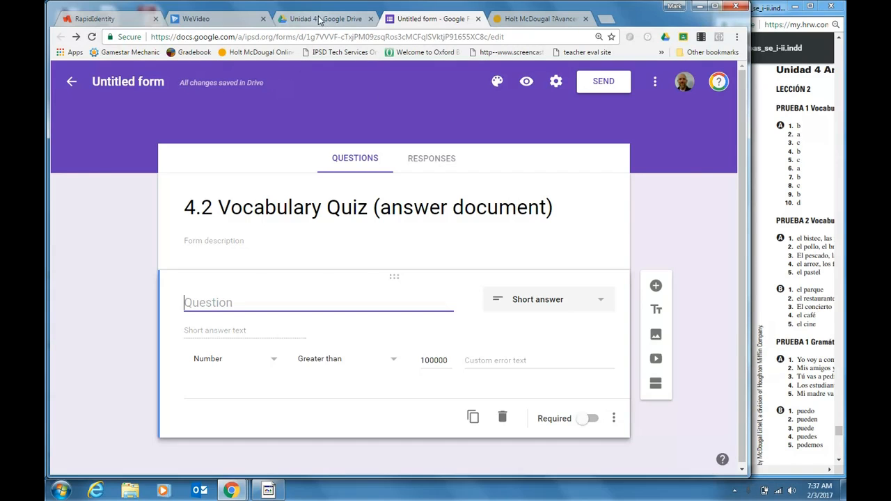
Look over the Unidad 4 folder in Drive and its options for creating new files, and return to the form
click(317, 21)
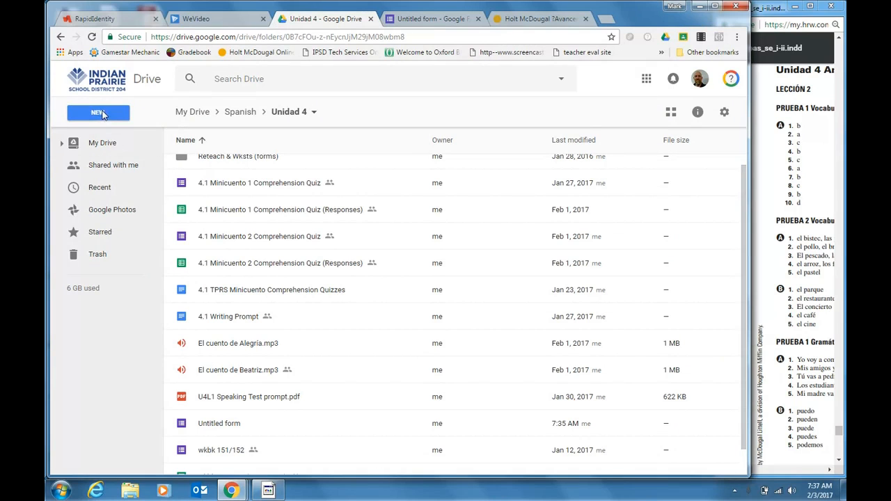
click(432, 21)
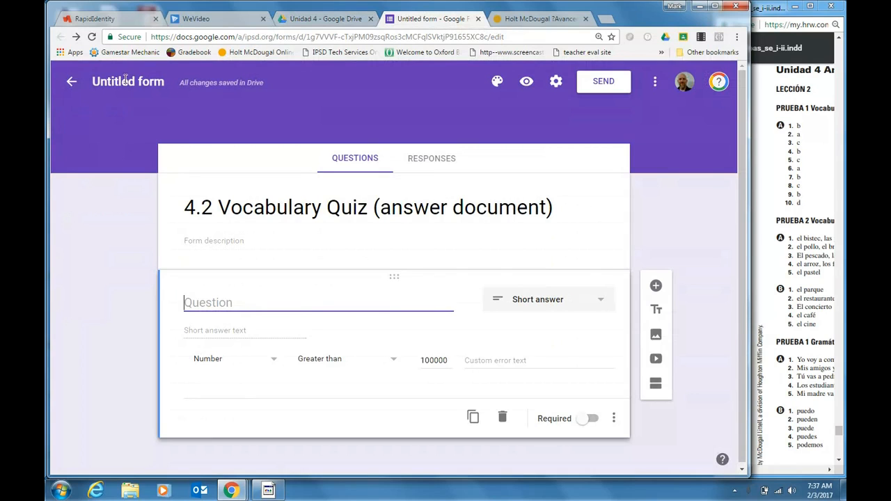
click(318, 21)
click(99, 111)
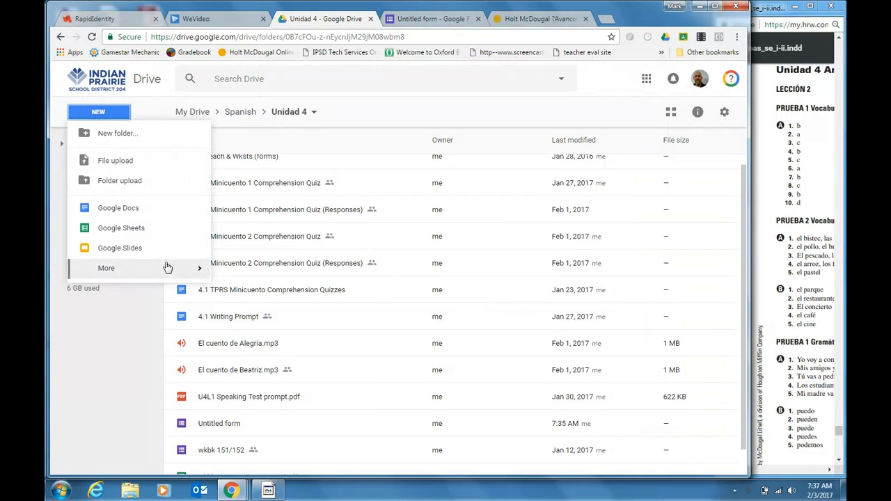
click(433, 21)
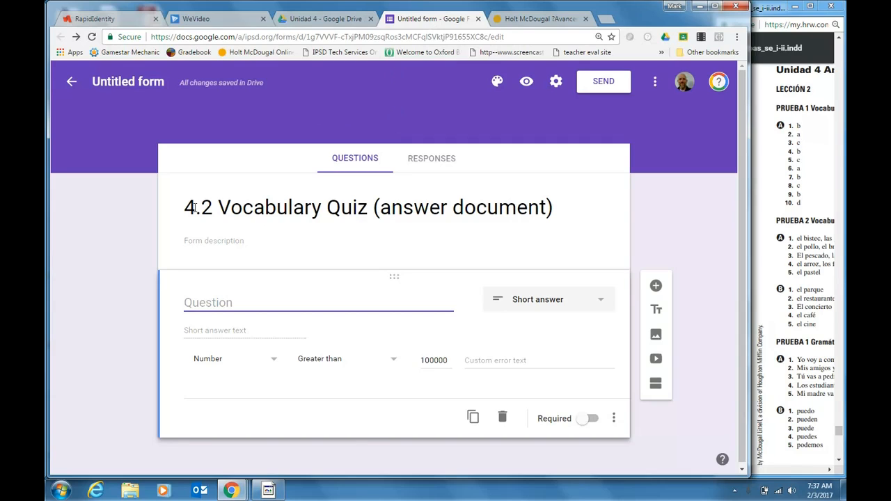
Name the untitled form file after its heading, "4.2 Vocabulary Quiz (answer document)"
click(290, 211)
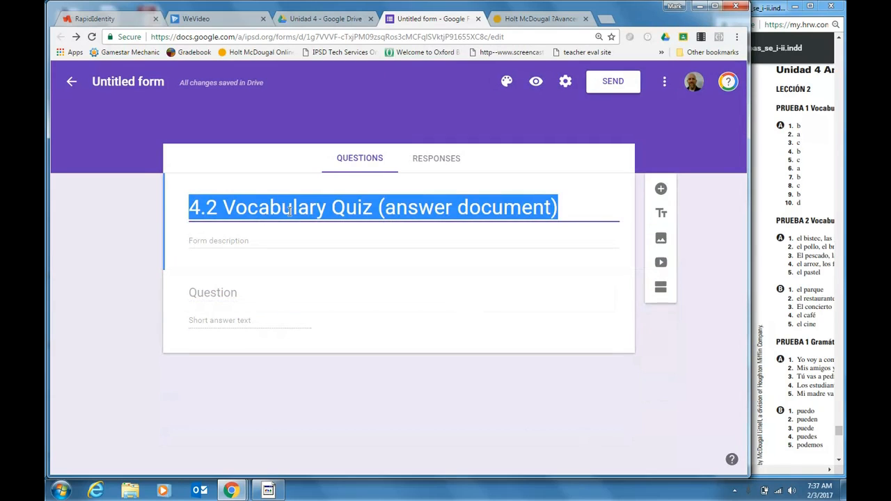
click(117, 82)
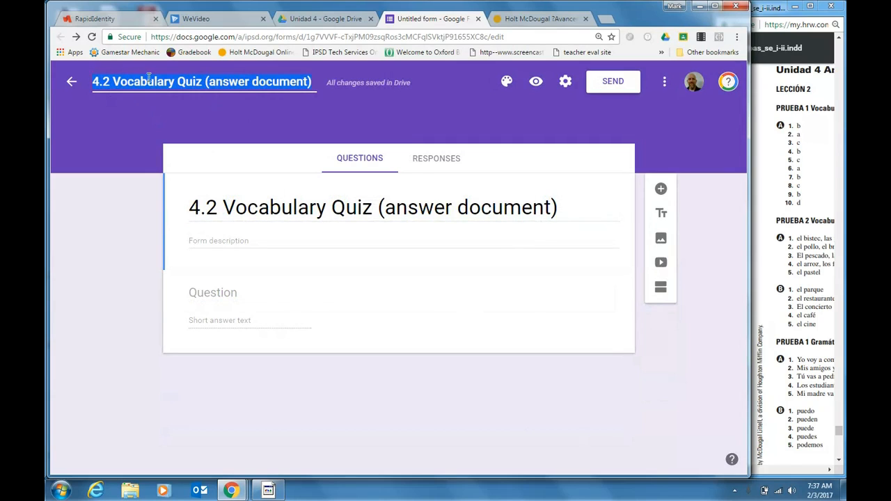
In the form's general settings, collect email addresses, restrict access to Indian Prairie School District users, and limit to 1 response
click(565, 82)
click(237, 184)
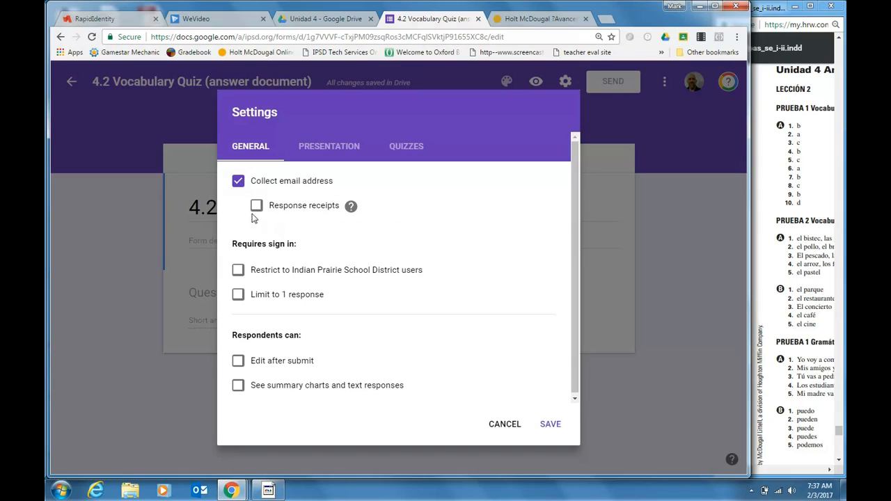
click(237, 272)
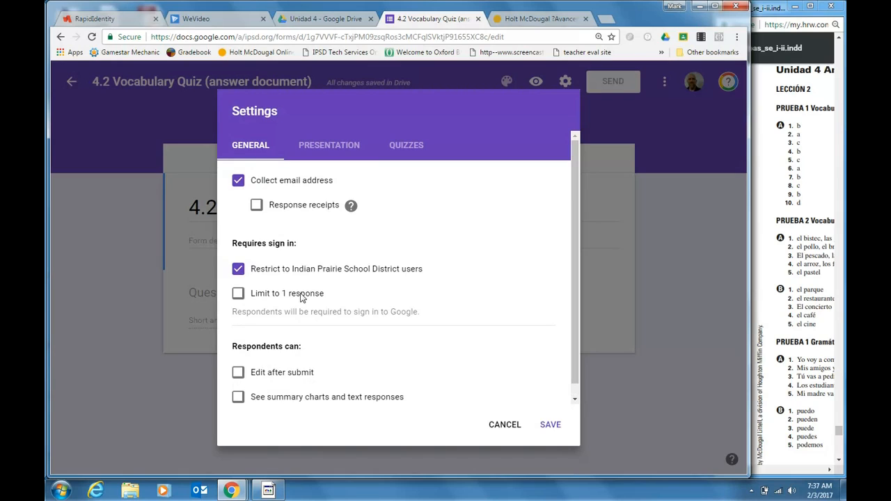
click(239, 295)
Make the form a quiz that does not show respondents the correct answers, and save the settings
click(408, 146)
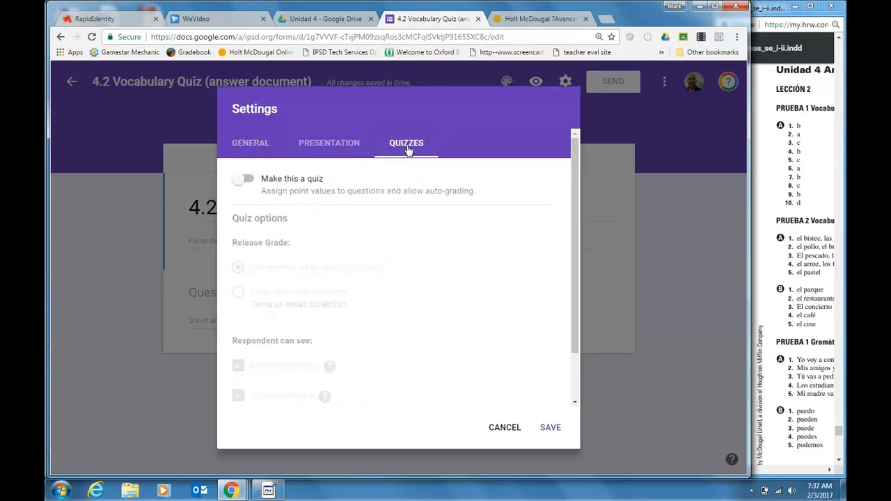
click(250, 181)
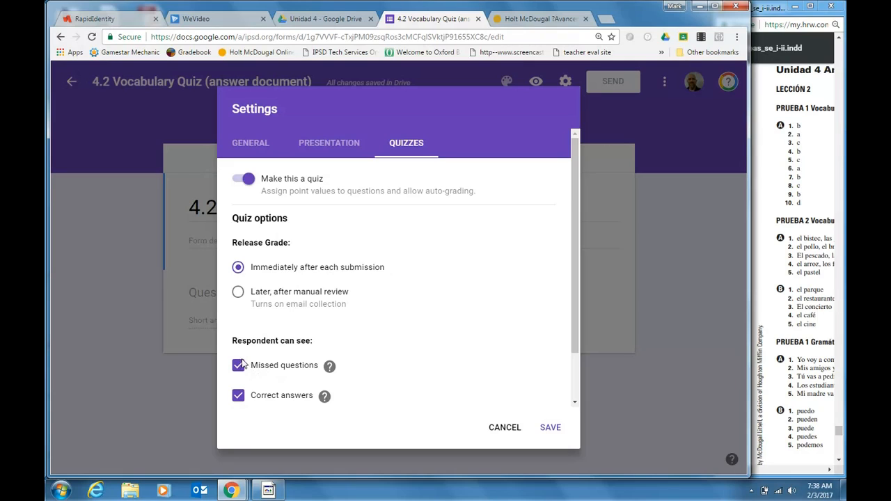
click(238, 398)
click(340, 146)
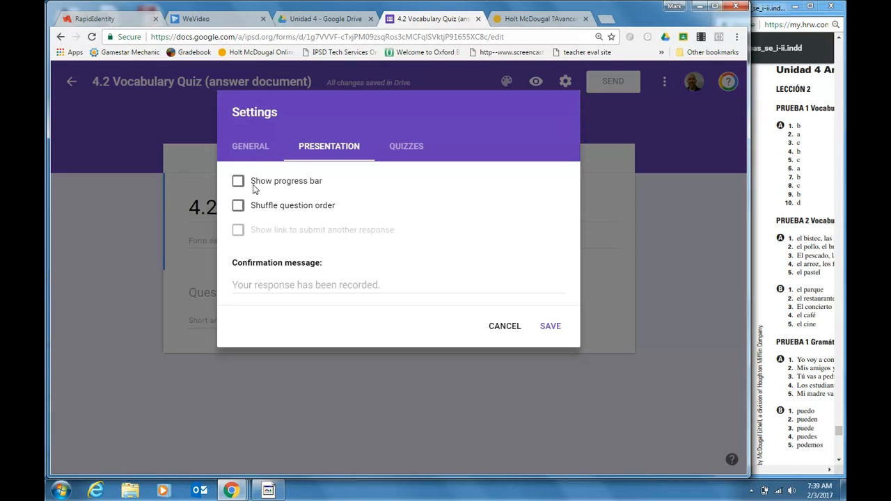
click(411, 146)
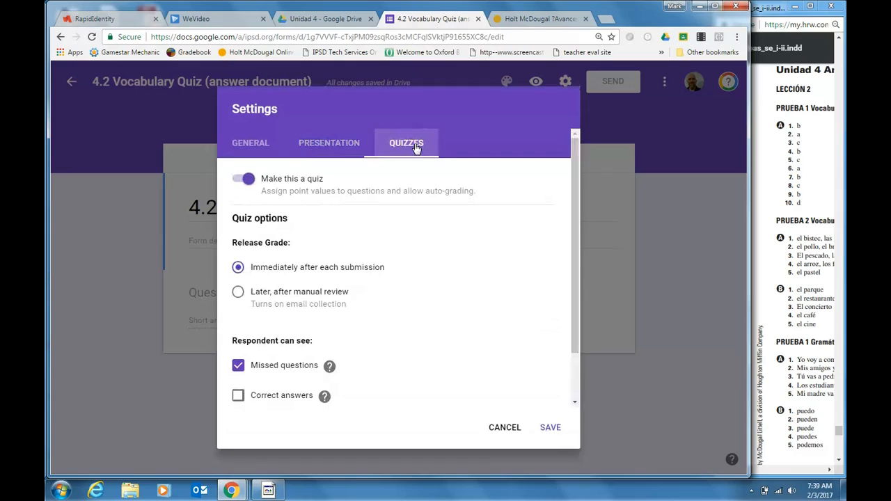
click(249, 145)
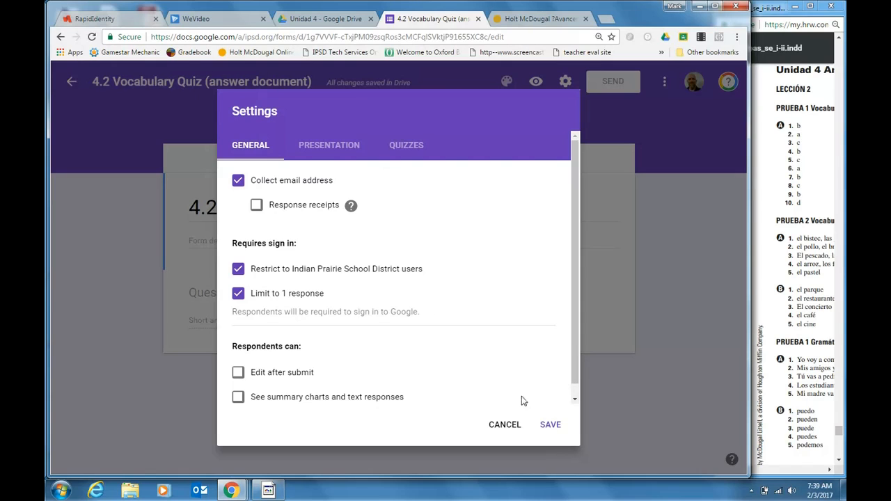
click(541, 425)
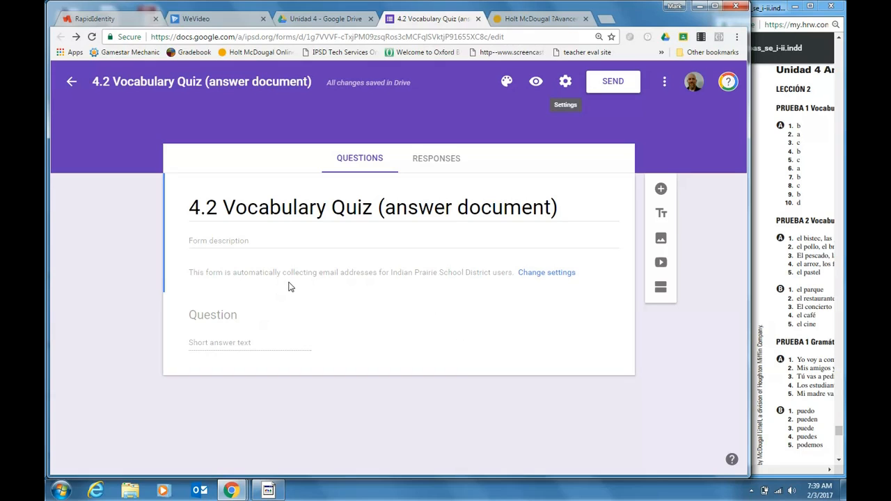
Title the first short-answer question "Full Student ID Number"
click(249, 326)
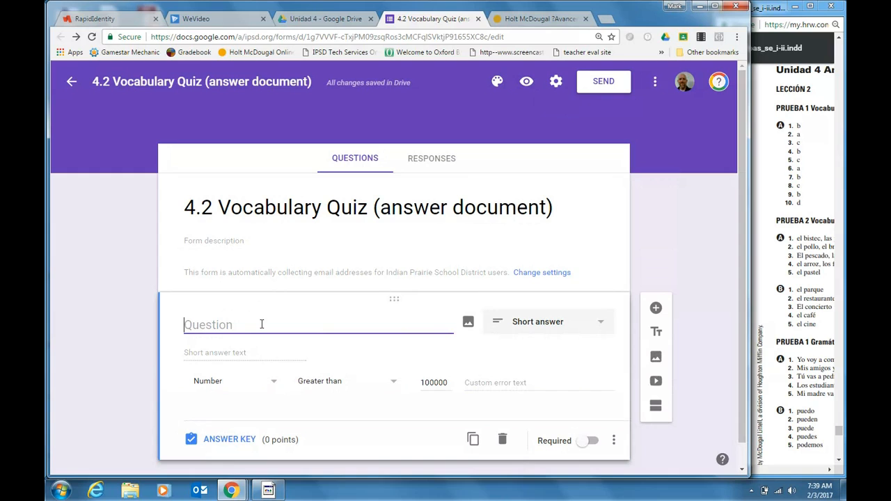
text(Full Student ID Number)
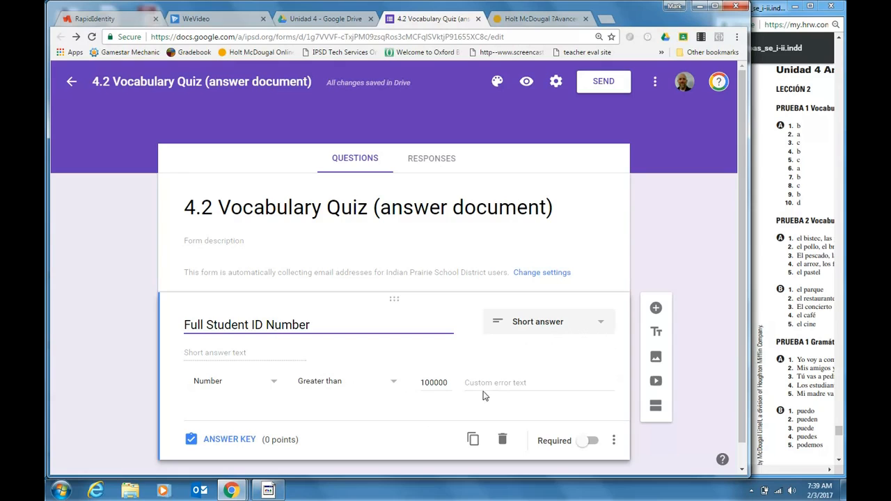
Reset the question's data validation to a number greater than 100000 with the error text "Please use your full ID number."
click(614, 441)
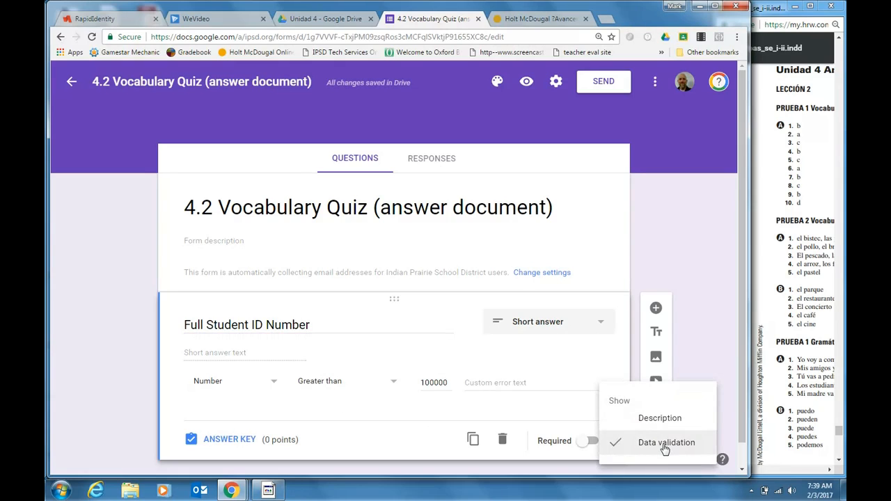
click(664, 450)
click(615, 411)
click(640, 440)
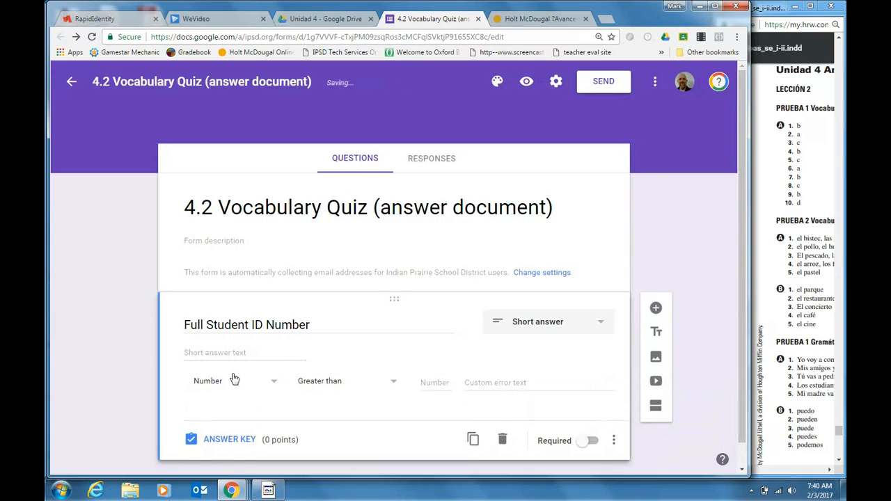
click(429, 382)
text(100000)
click(491, 383)
text(Please use your full ID number.)
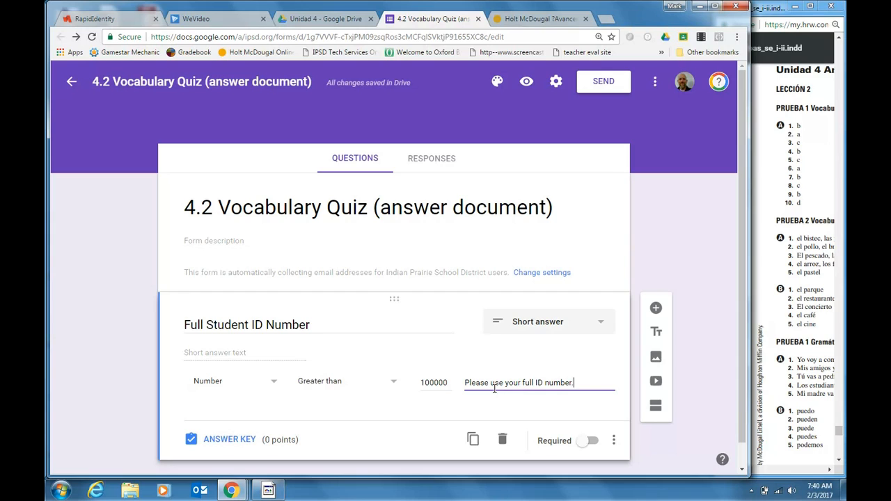
Make the Full Student ID Number question required and add a new section after it
click(591, 443)
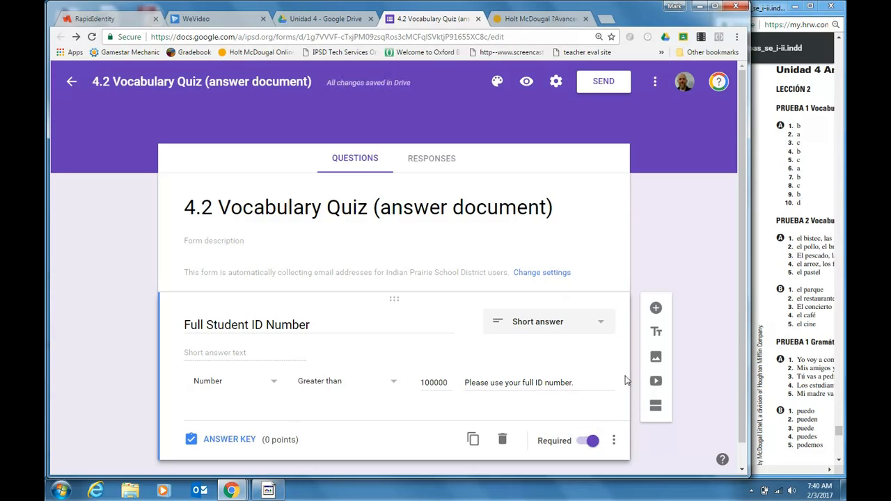
click(655, 410)
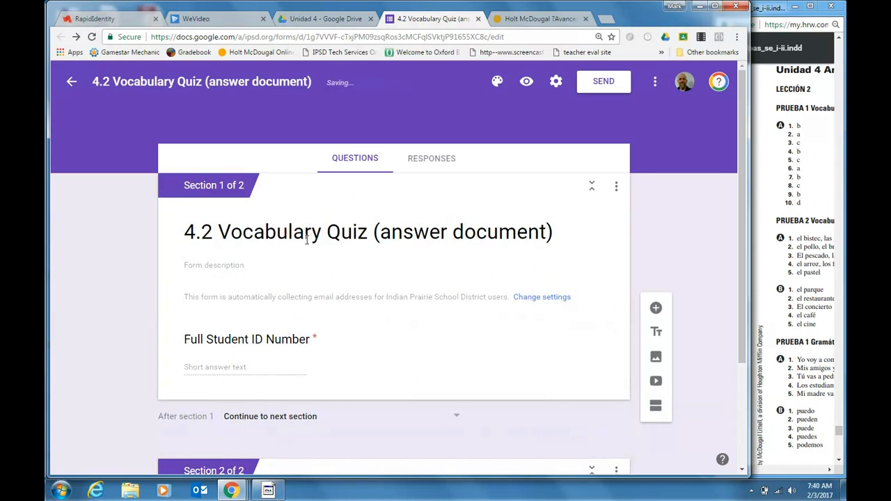
Preview the form, test the student ID field with the letters "jhk" and a full-length number, and return to the editor
click(527, 82)
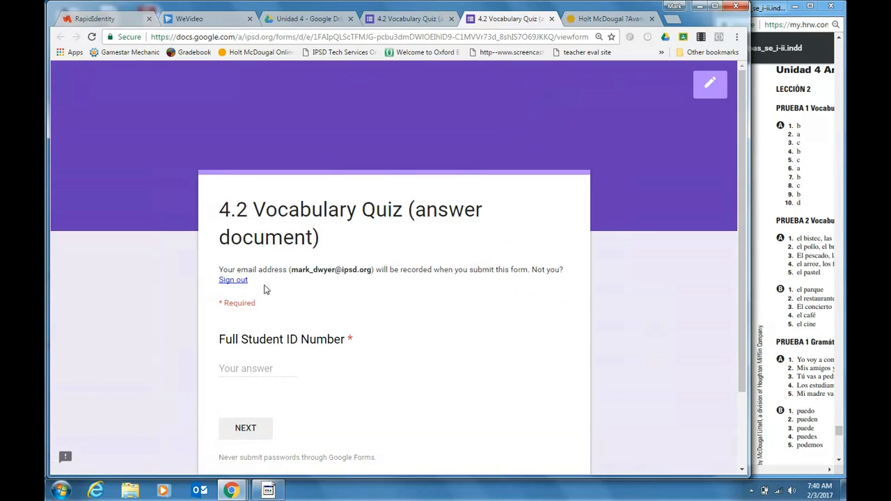
click(256, 370)
text(jhk)
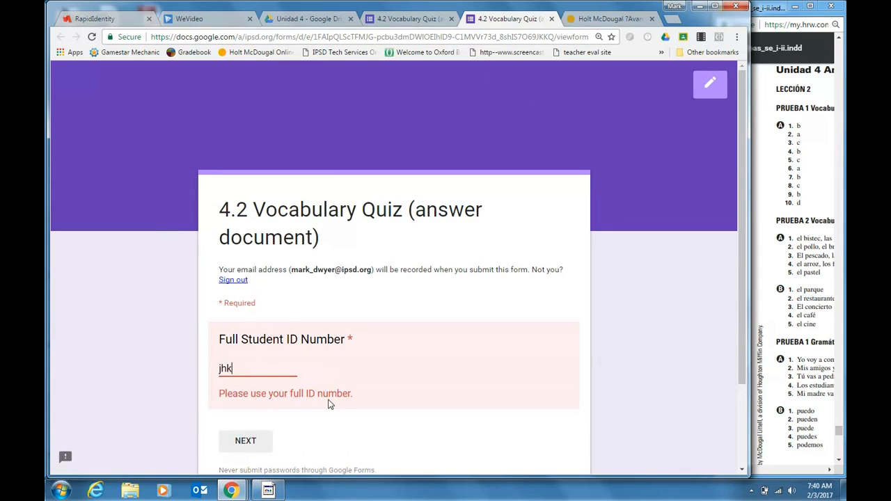
key(BackSpace)
key(BackSpace)
key(BackSpace)
text(12121121)
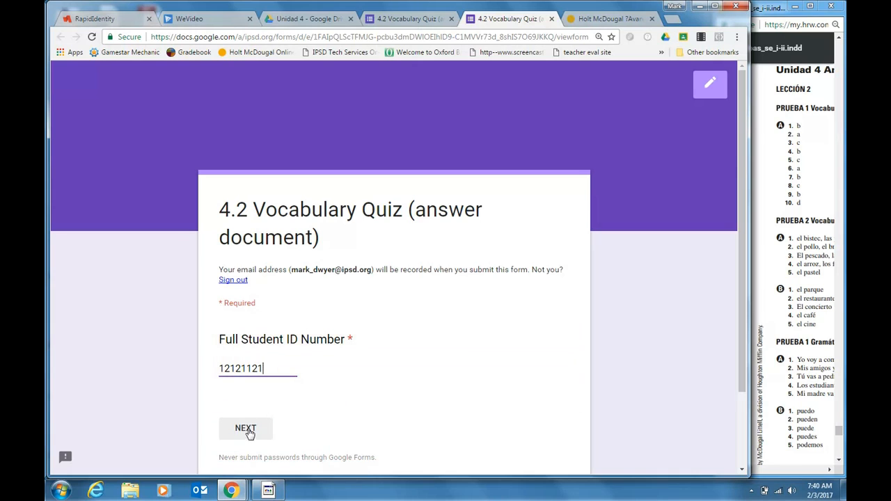
drag(267, 368, 220, 367)
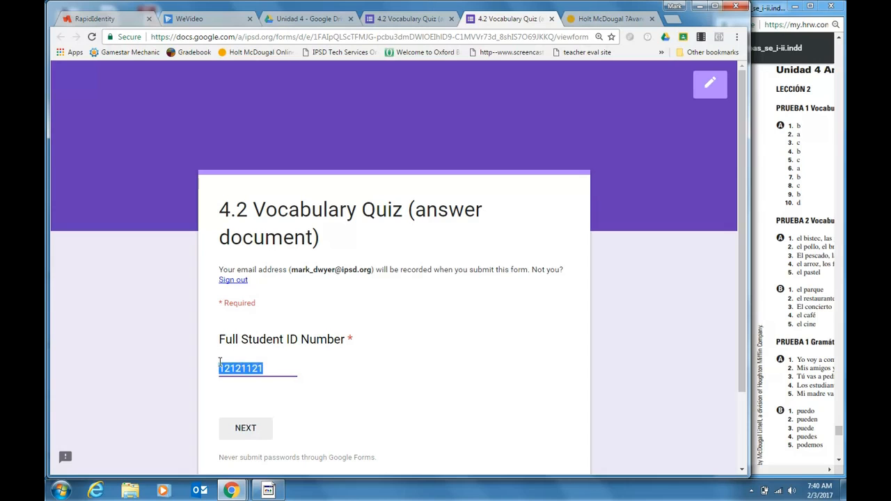
click(711, 84)
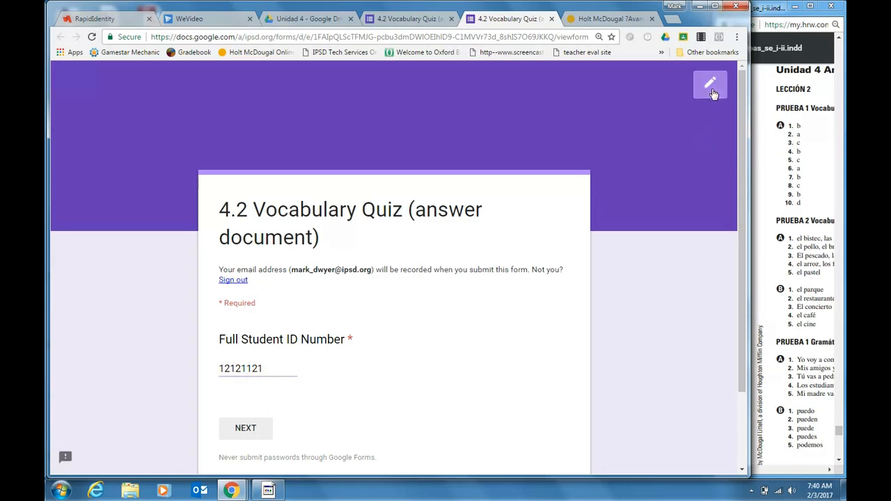
click(440, 101)
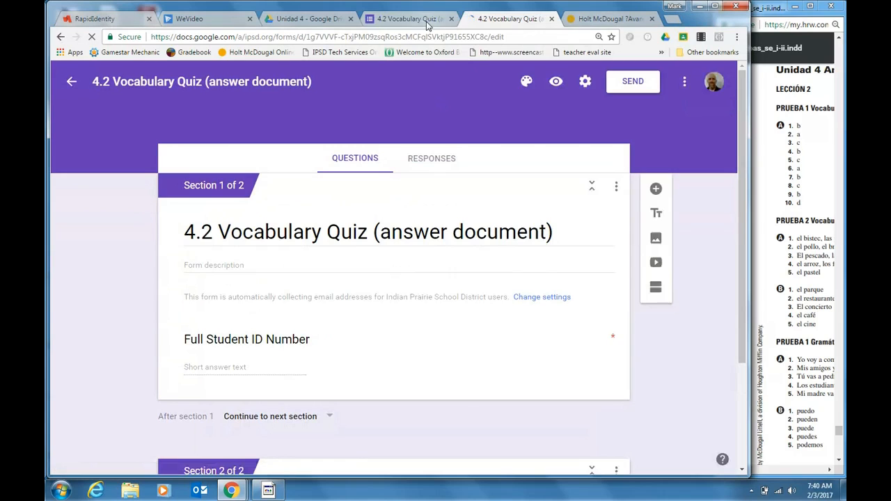
Clear the default title of Section 2 so that it is left blank
scroll(372, 273, down, 2)
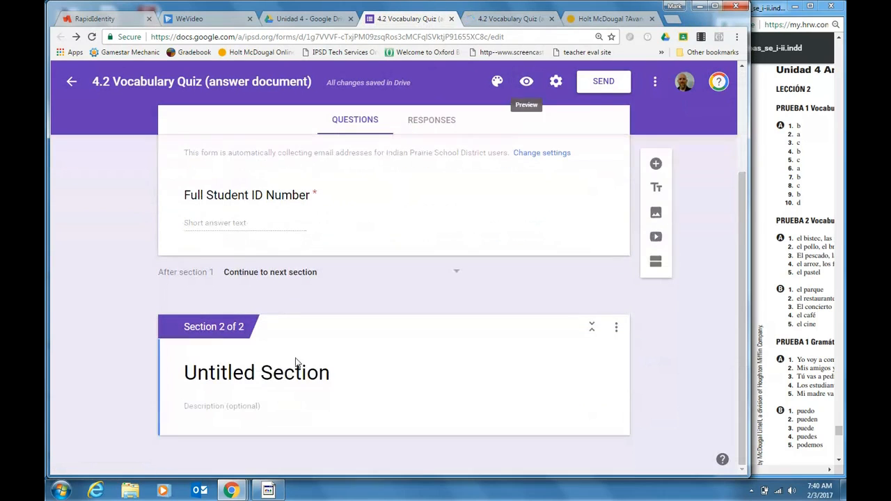
click(308, 374)
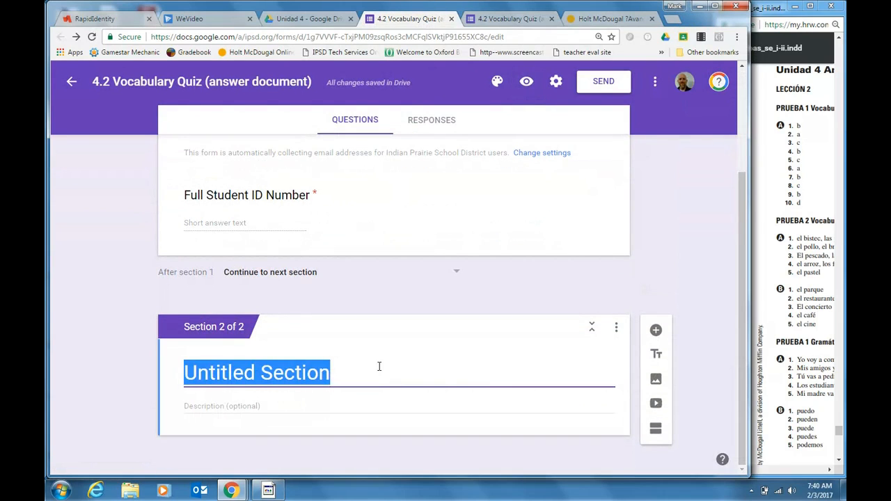
key(BackSpace)
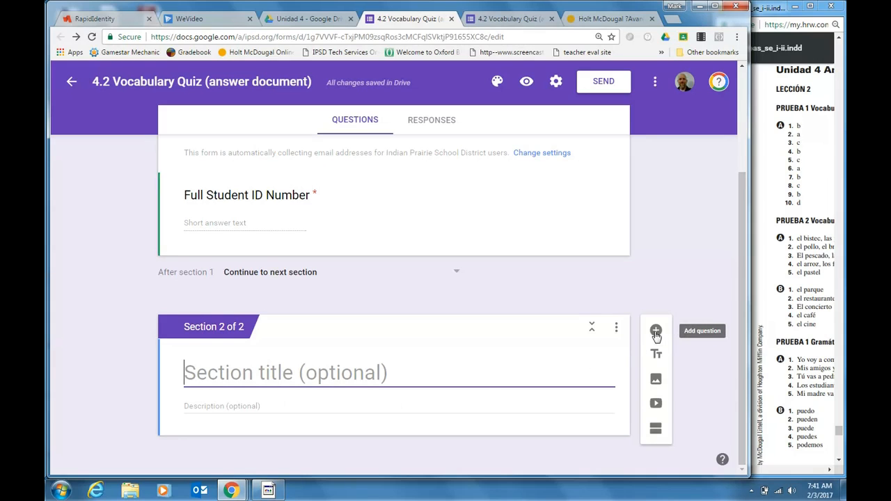
Add a multiple-choice question to Section 2 with the answer options a, b, c and d
click(656, 332)
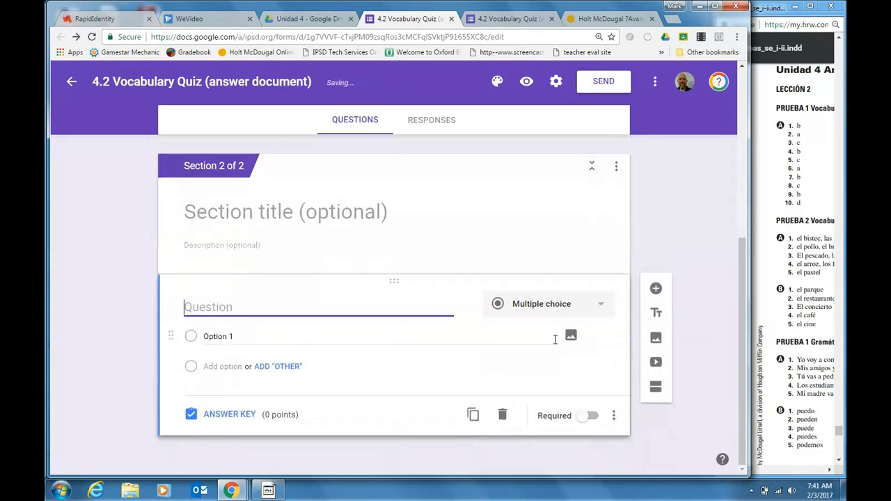
click(234, 337)
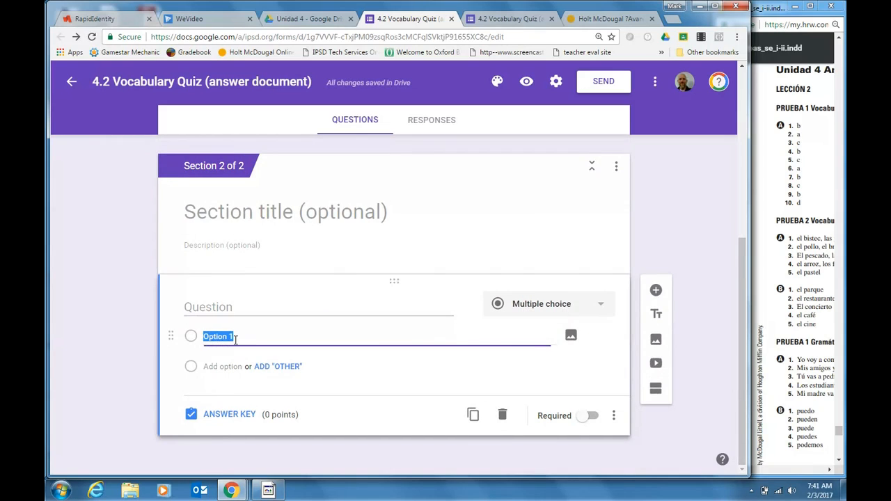
text(a)
key(Return)
text(b)
key(Tab)
key(Tab)
key(Tab)
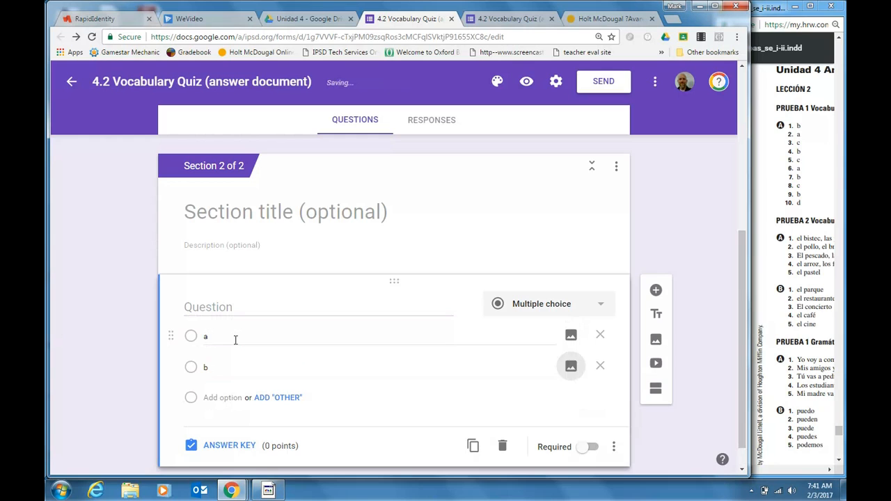
text(c)
key(Tab)
key(Tab)
key(Tab)
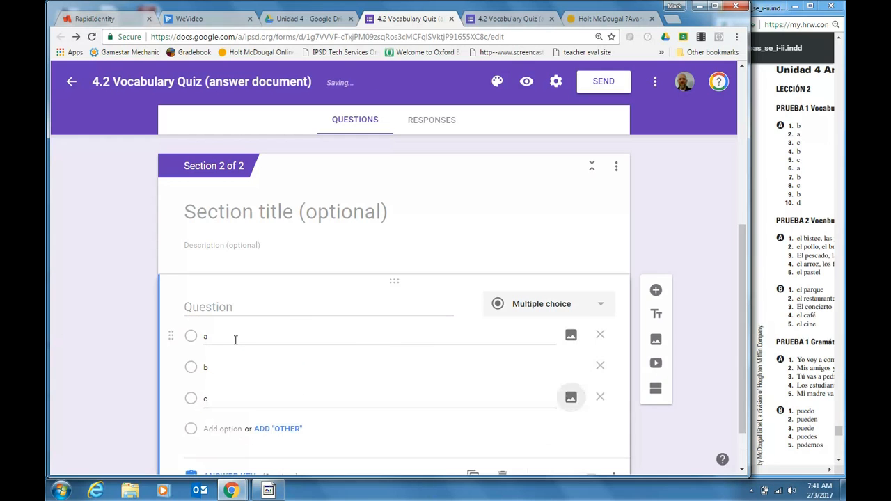
text(d)
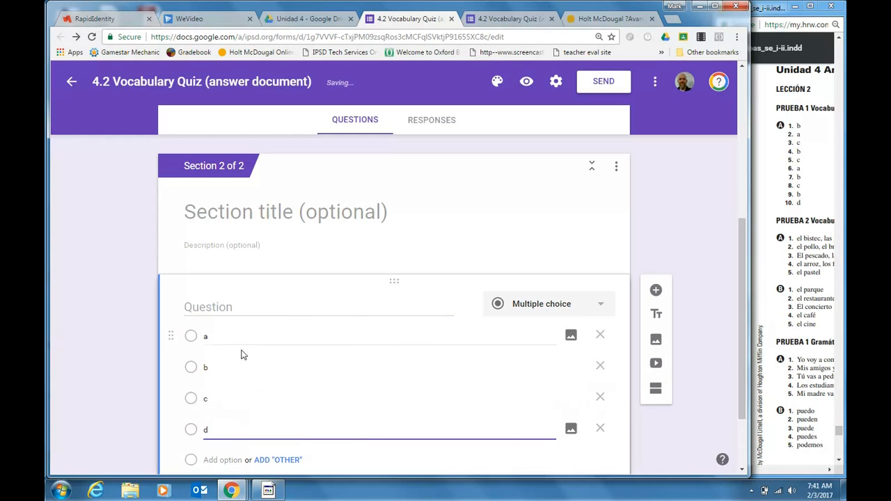
Set the question's answer key to option b worth 1 point, and make the question required
scroll(247, 355, down, 2)
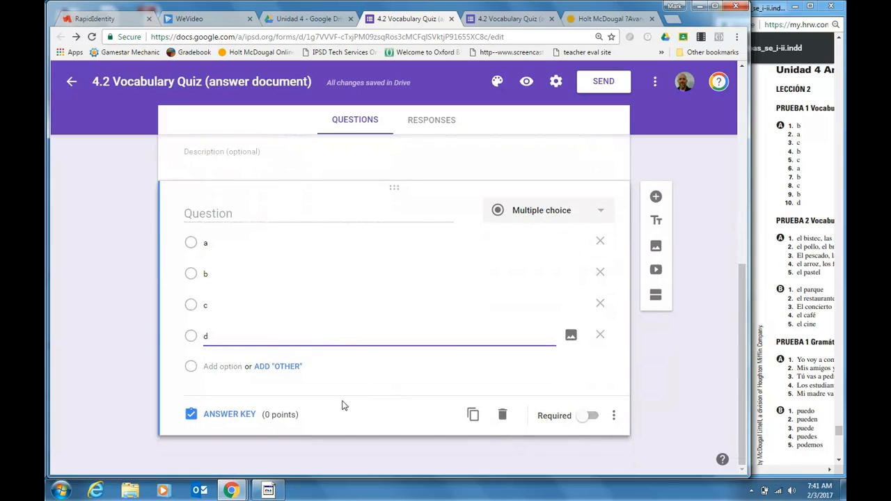
click(226, 417)
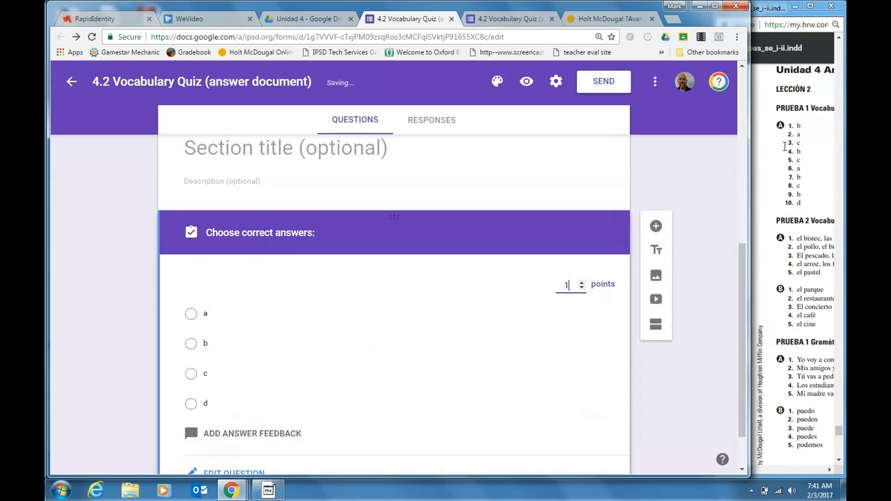
click(190, 343)
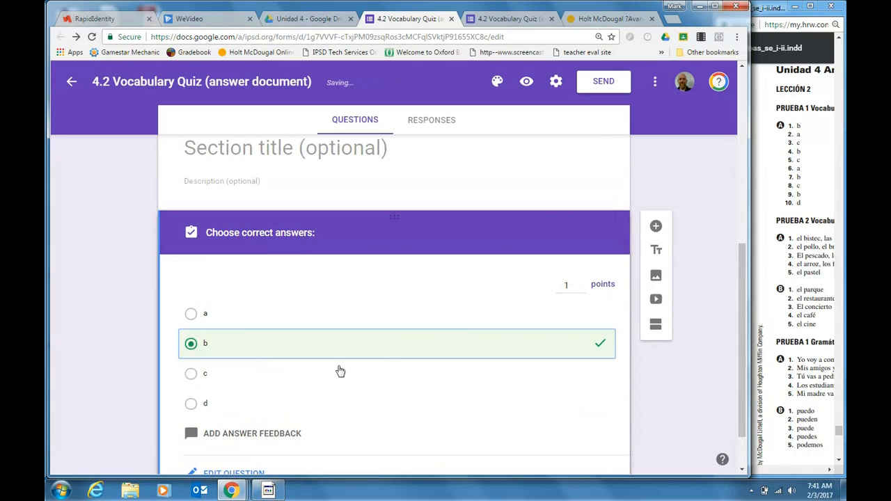
scroll(518, 308, down, 2)
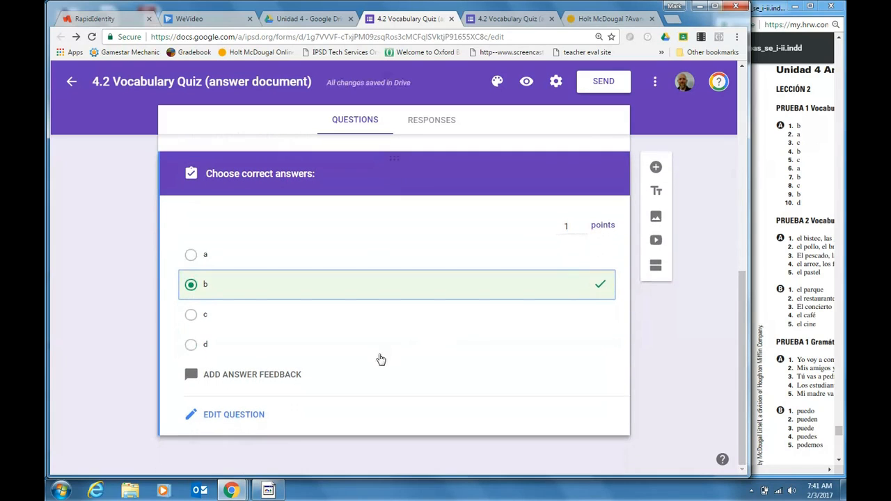
click(221, 416)
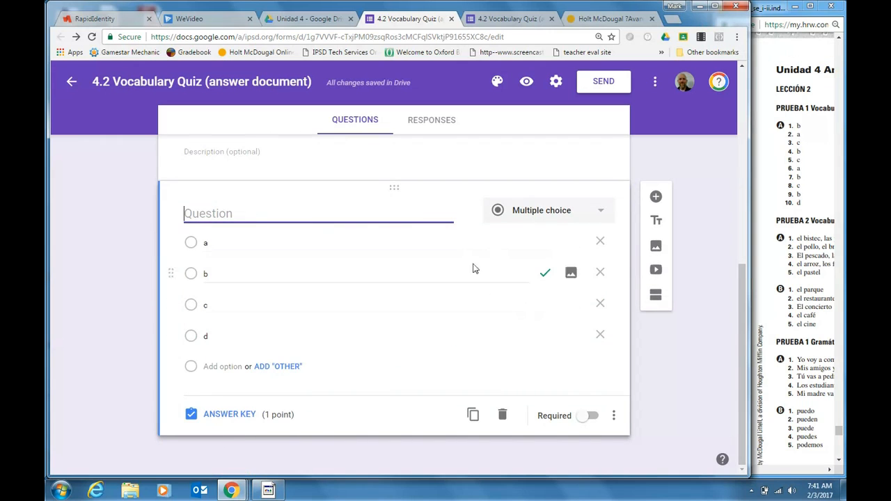
click(591, 420)
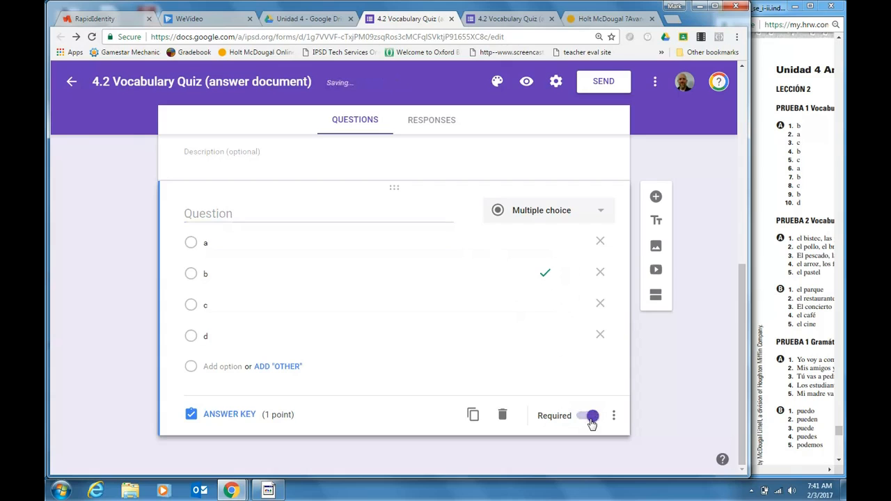
Duplicate the multiple-choice question and title the original 1 and the copy 2
click(473, 416)
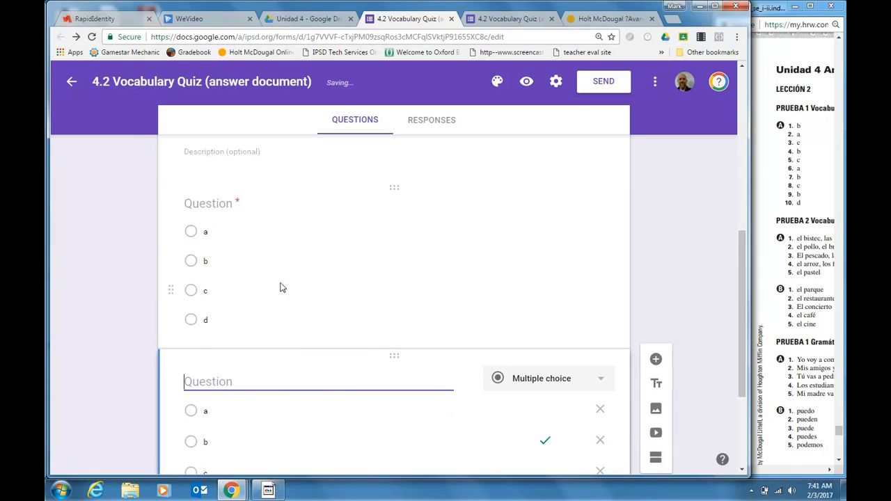
click(224, 215)
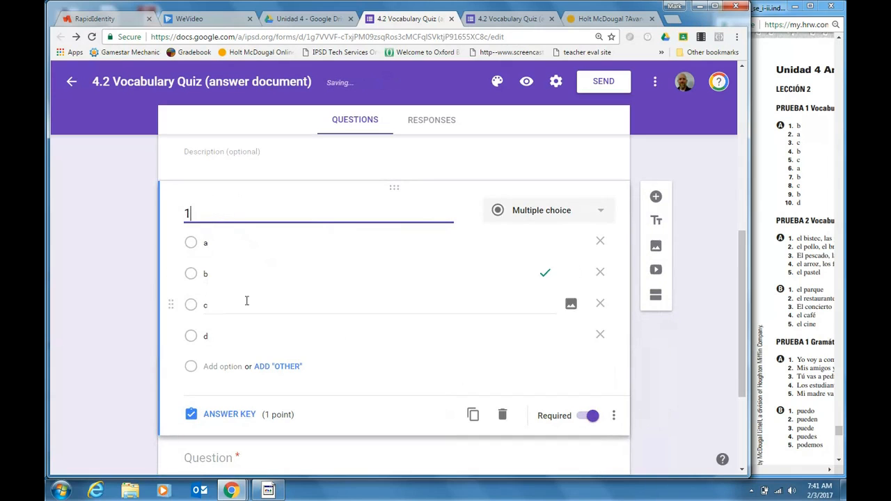
scroll(246, 302, down, 2)
click(230, 350)
text(2)
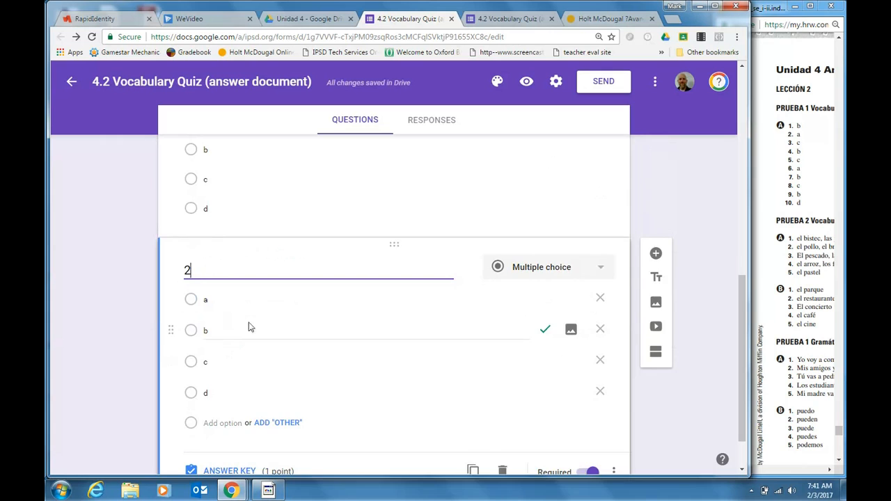
Change the correct answer of question 2 to option a in its answer key
scroll(265, 337, down, 1)
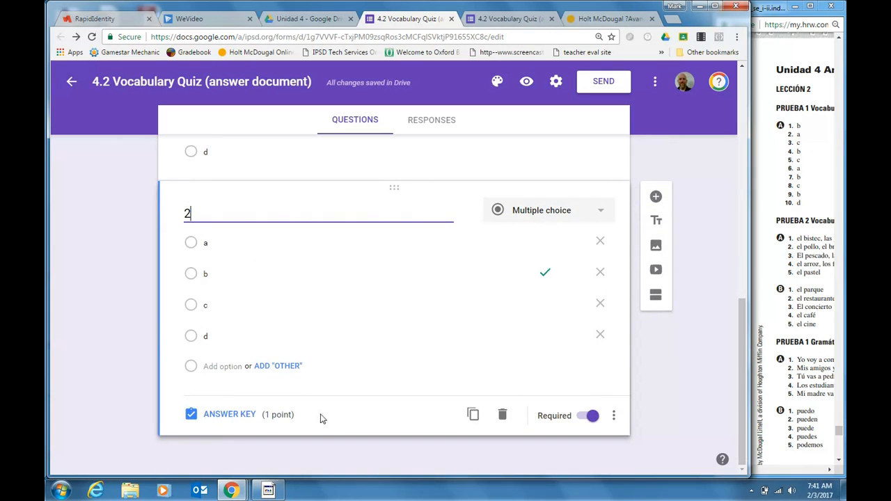
click(238, 414)
click(566, 299)
click(592, 326)
scroll(487, 355, down, 1)
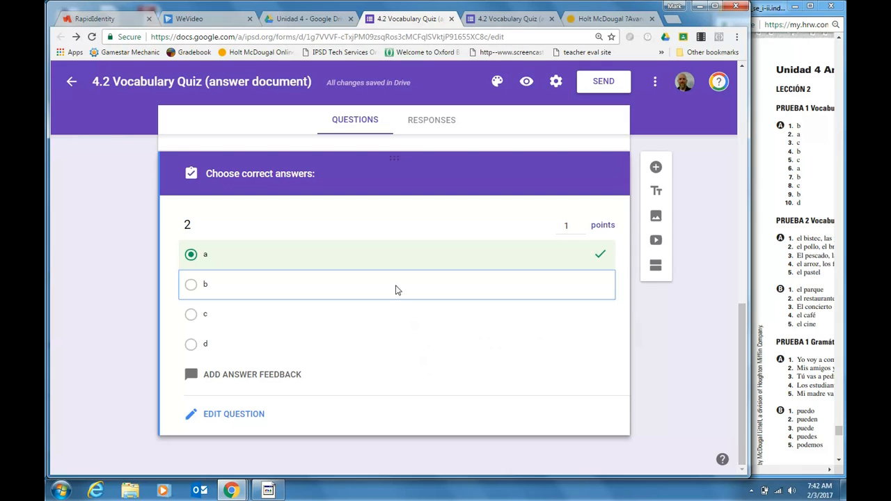
scroll(327, 320, up, 2)
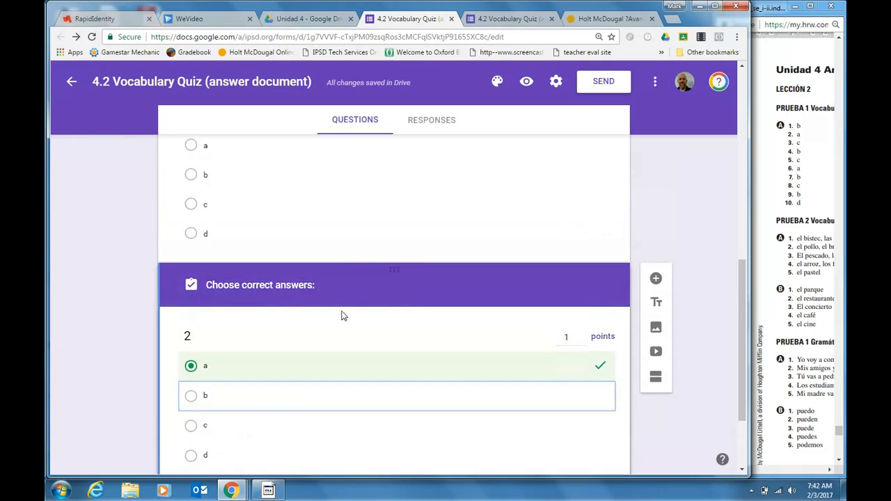
scroll(411, 315, down, 2)
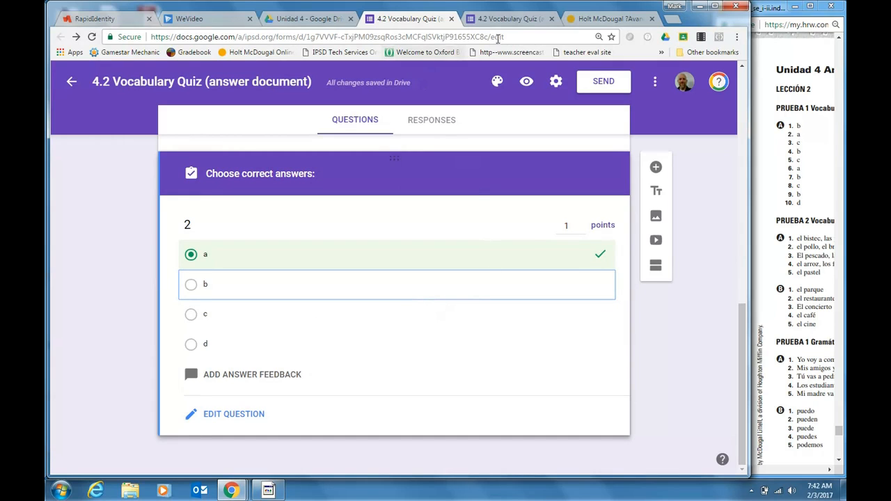
Switch to Google Classroom through the RapidIdentity application page and open the Spanish Period 1 class
click(119, 20)
scroll(438, 273, up, 2)
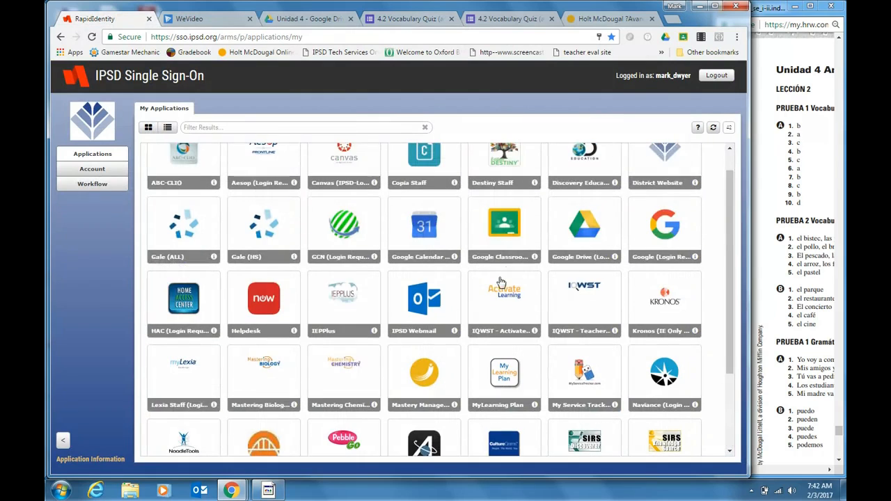
click(497, 235)
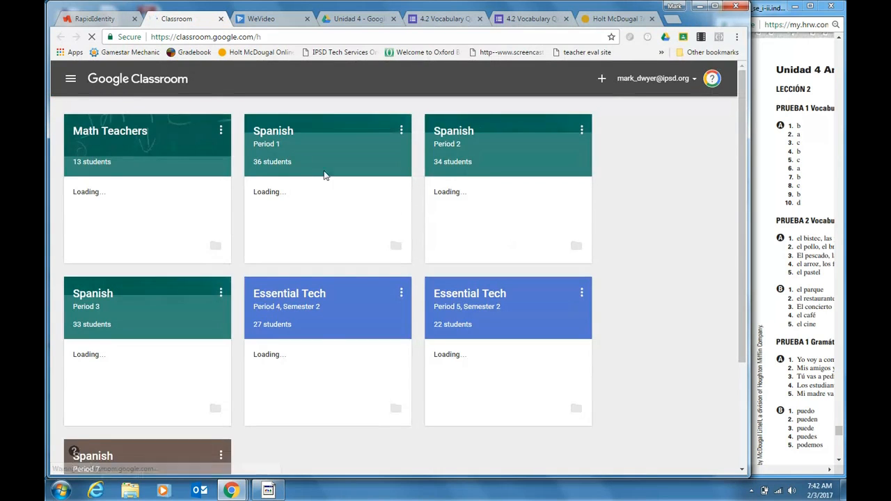
click(271, 135)
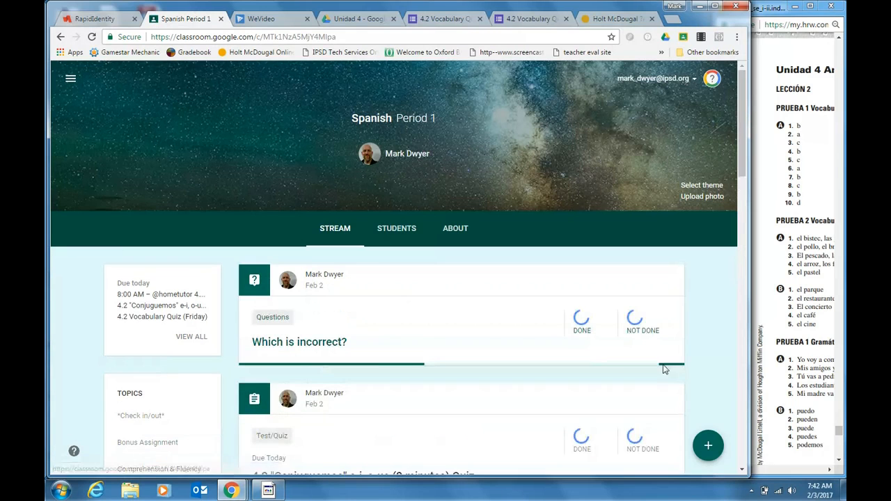
Create a new assignment for Spanish Period 1 with the title "quiz"
mouse_move(710, 451)
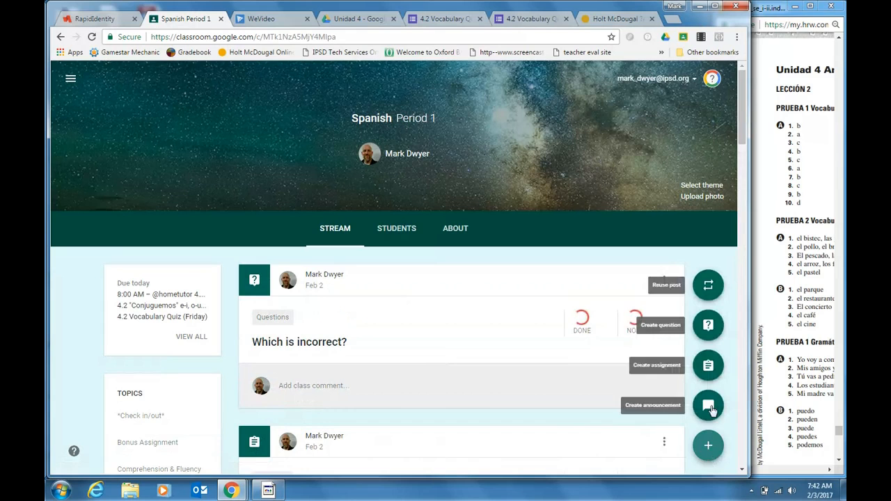
click(708, 369)
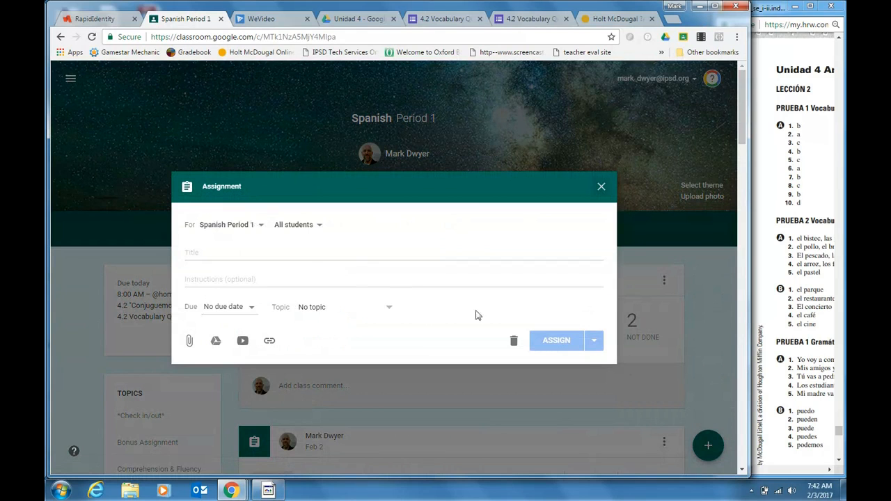
click(292, 259)
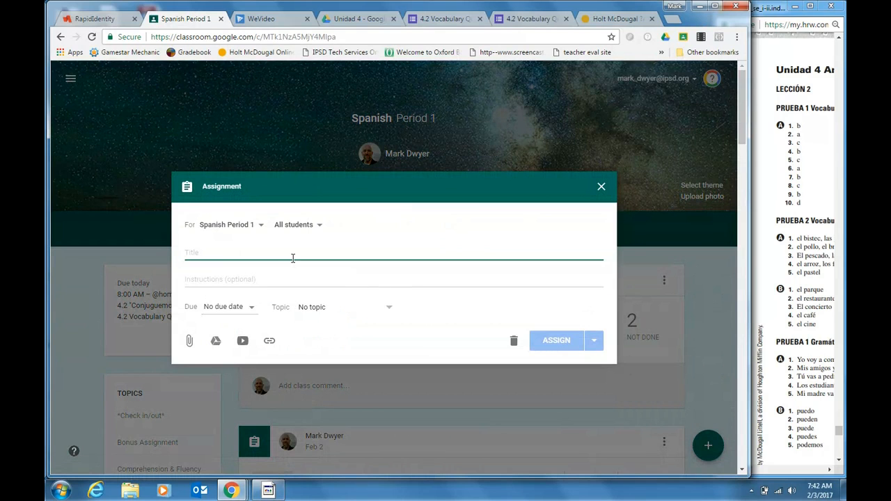
text(quiz)
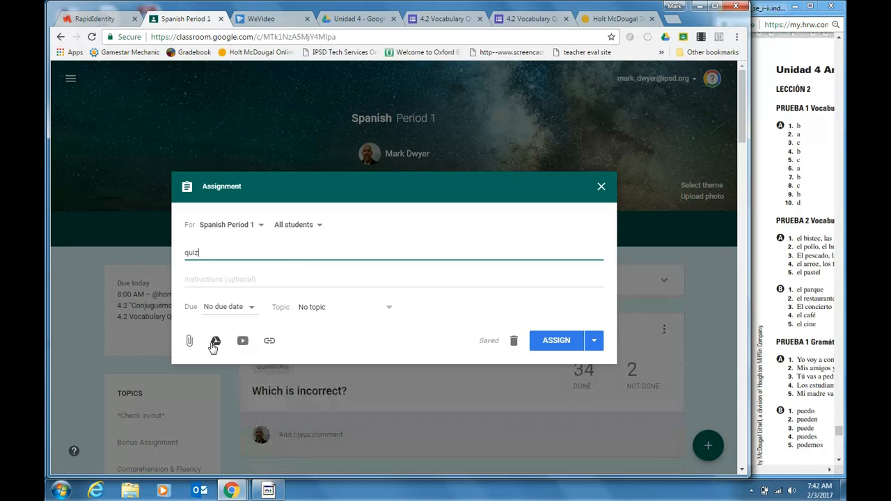
Attach the 4.2 Vocabulary Quiz (answer document) form from Google Drive and set the assignment's topic to Test/Quiz
click(215, 342)
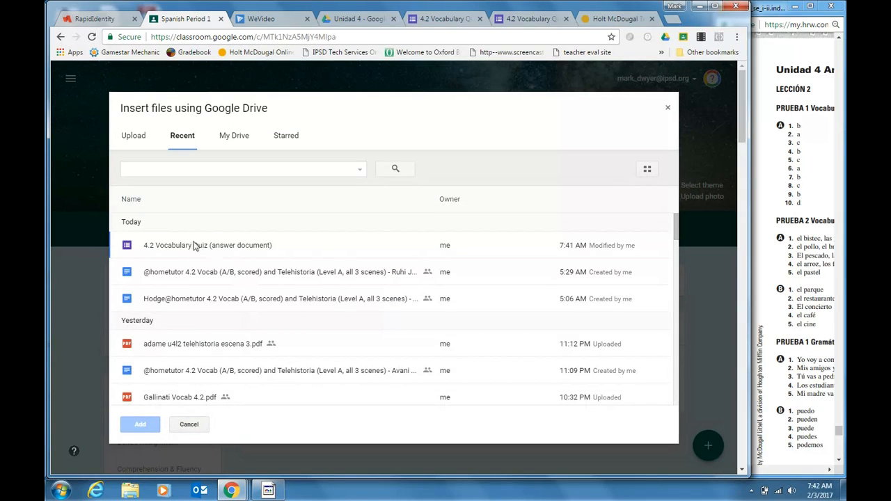
double_click(185, 245)
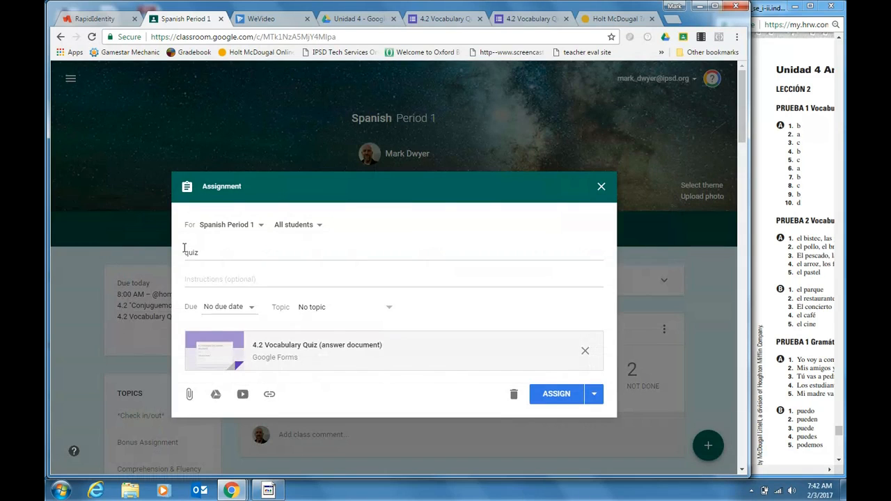
click(389, 309)
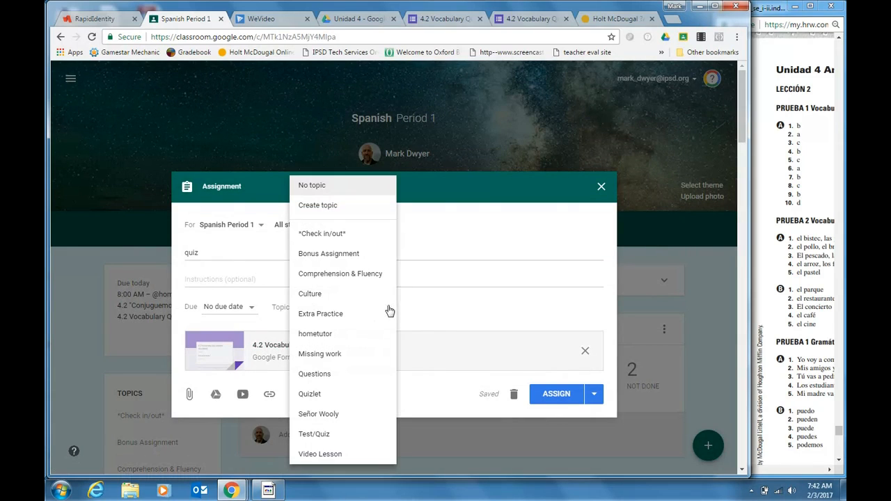
click(342, 434)
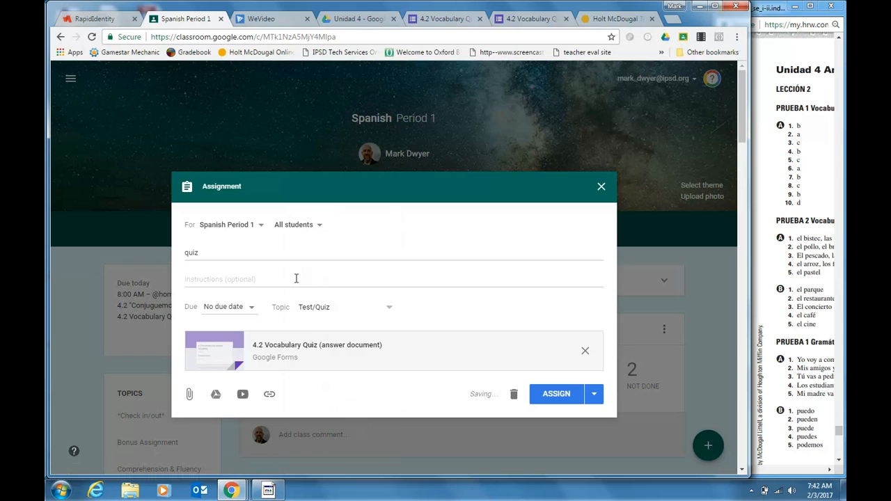
Write instructions starting "Use the attached answer document to record the answers to the quiz. I will hand out the quiz" and publish the assignment
click(232, 281)
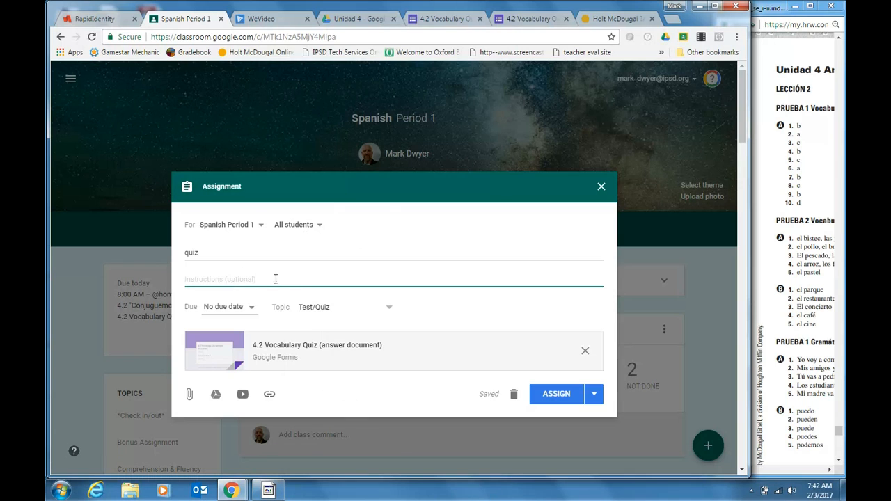
text(Use the attached answer docume)
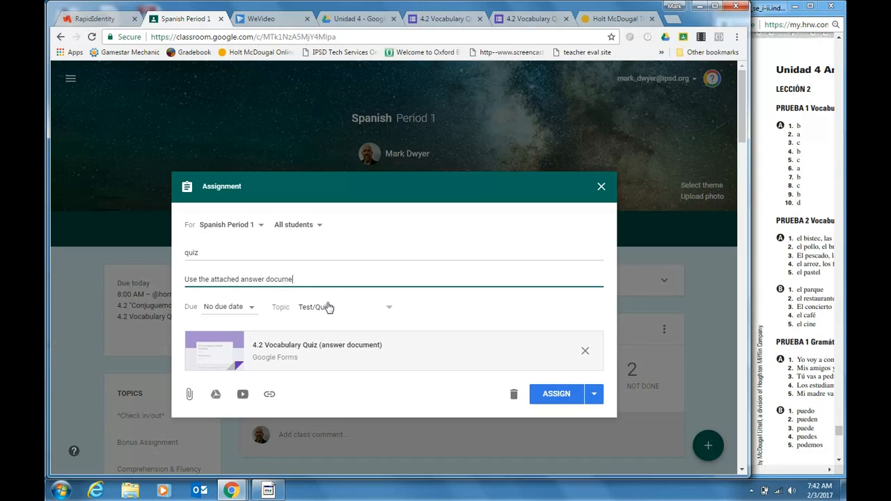
text(record)
text(o the)
text( quiz ()
key(BackSpace)
key(BackSpace)
text(. I)
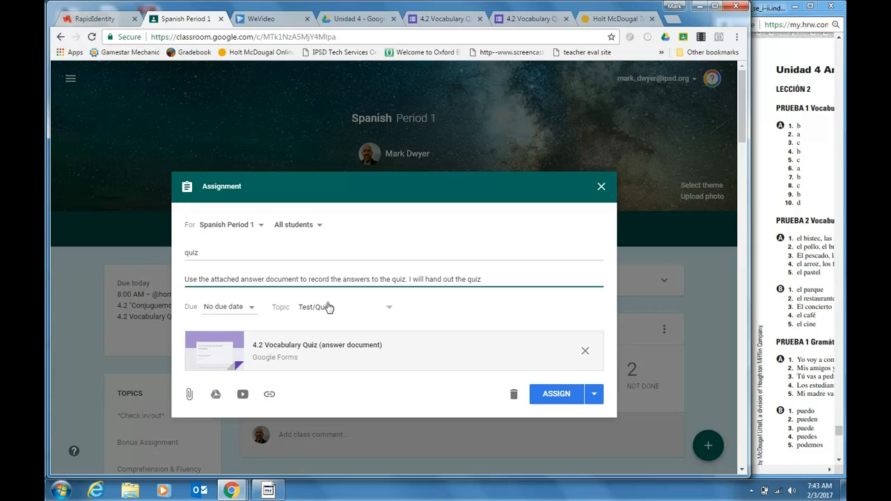
text( will hand out the quiz at the beg...)
click(561, 395)
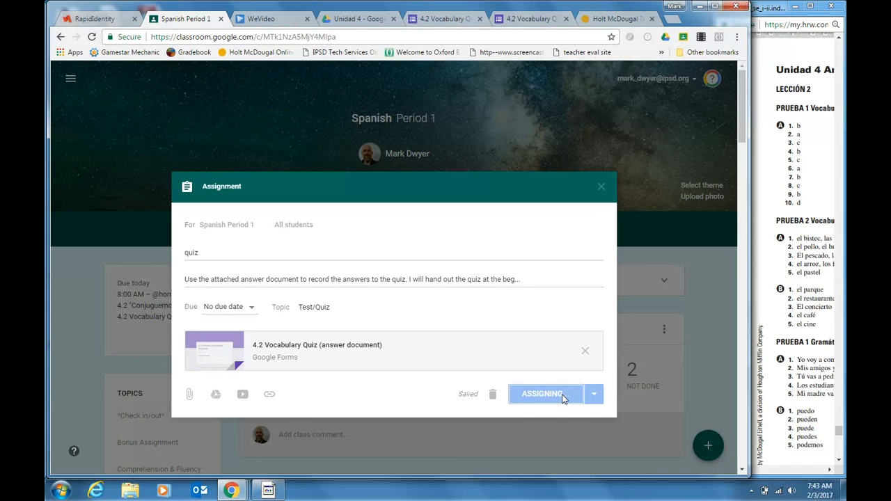